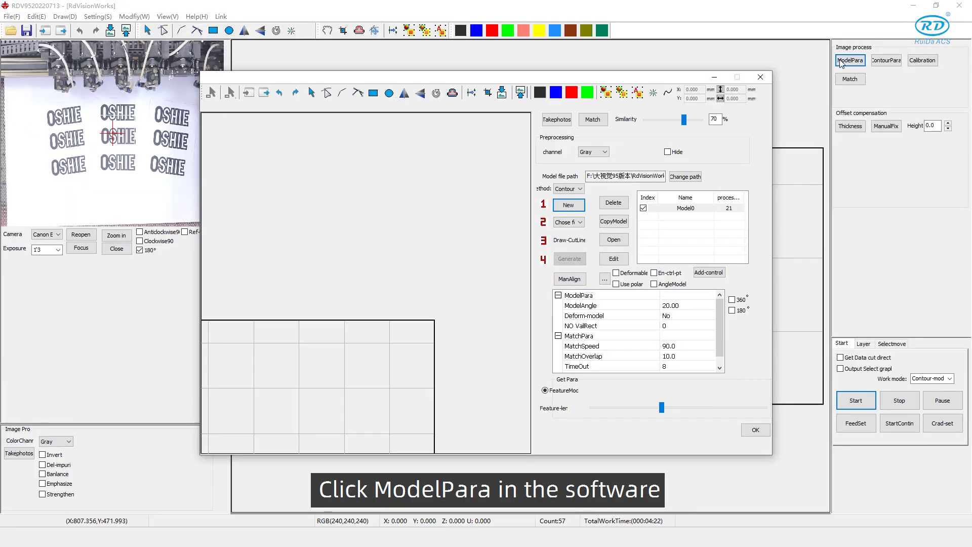
# Capture a fresh photo of the OSHIE labels and view it as ColorImg.
pyautogui.click(562, 121)
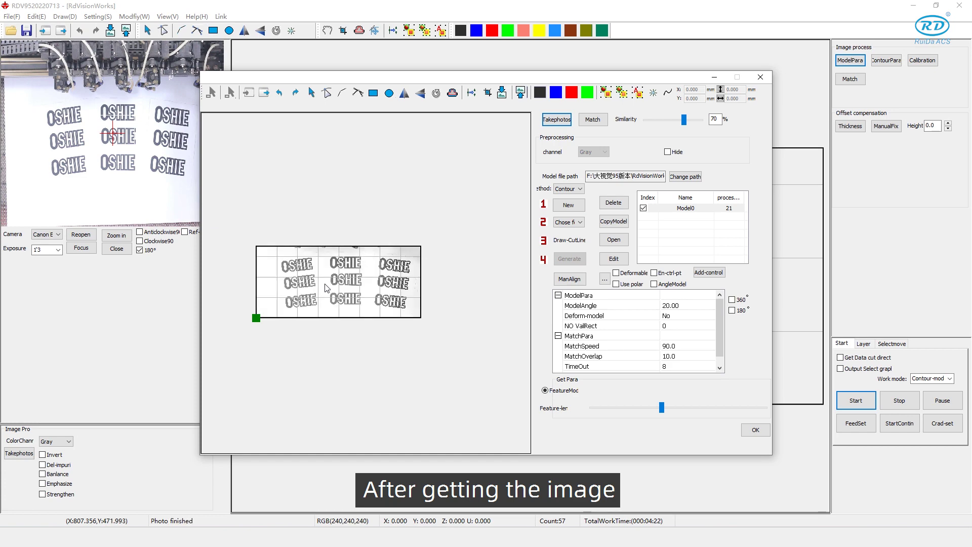
pyautogui.scroll(5, 327, 288)
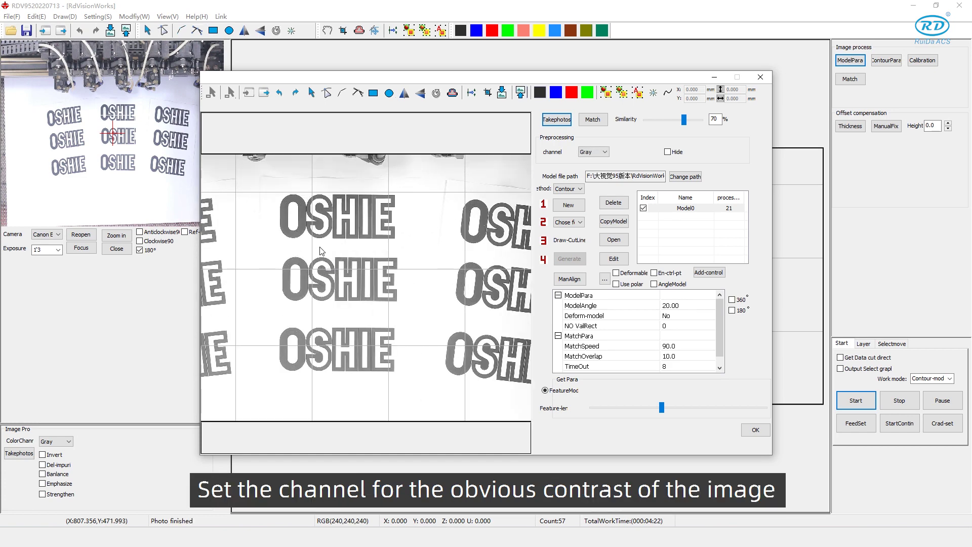
pyautogui.click(586, 153)
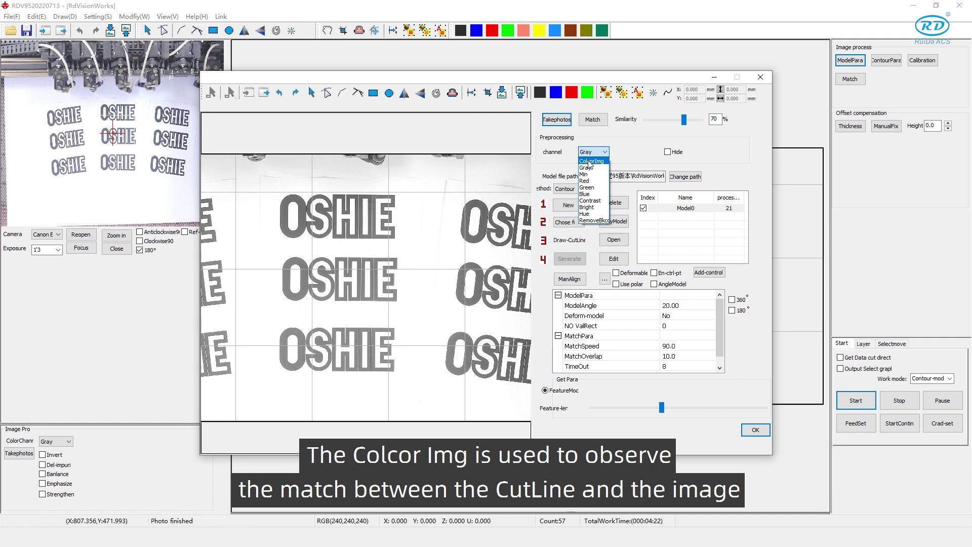
pyautogui.click(590, 161)
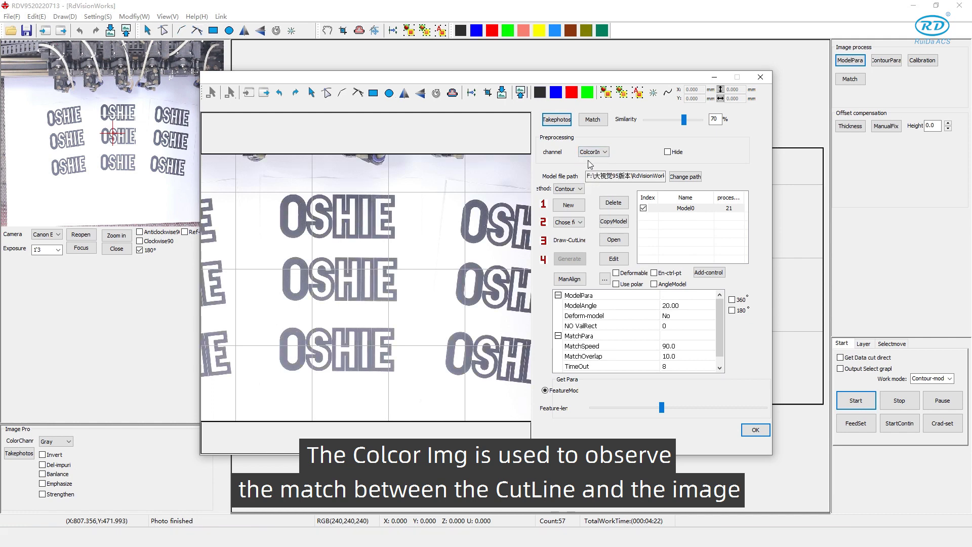
# Compare the Gray and Min image channels, then settle on Gray.
pyautogui.click(593, 153)
pyautogui.scroll(4, 429, 181)
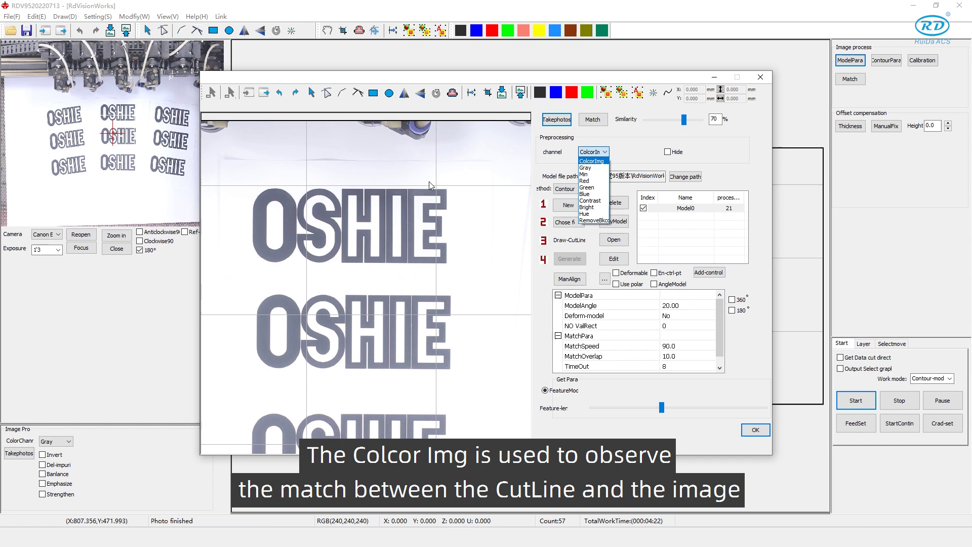
pyautogui.click(589, 167)
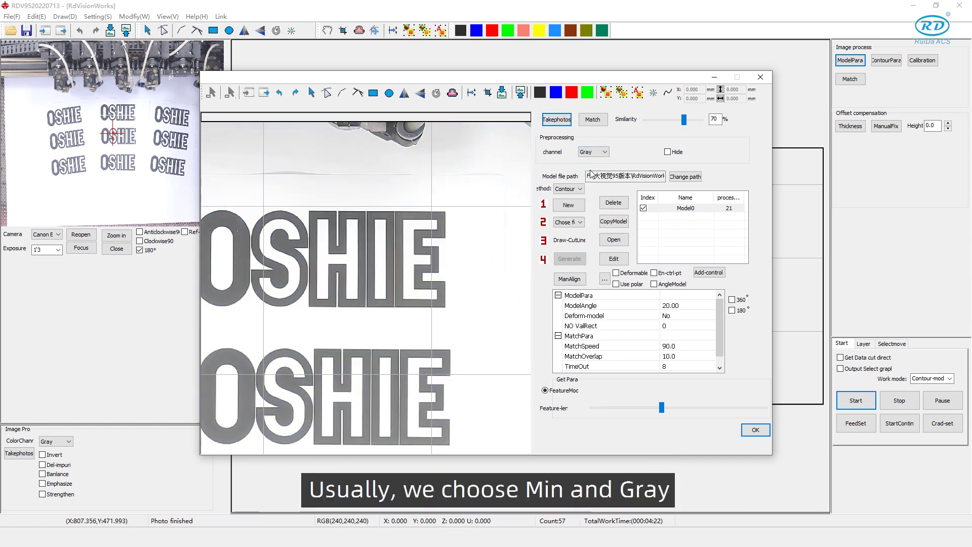
pyautogui.click(593, 152)
pyautogui.click(590, 174)
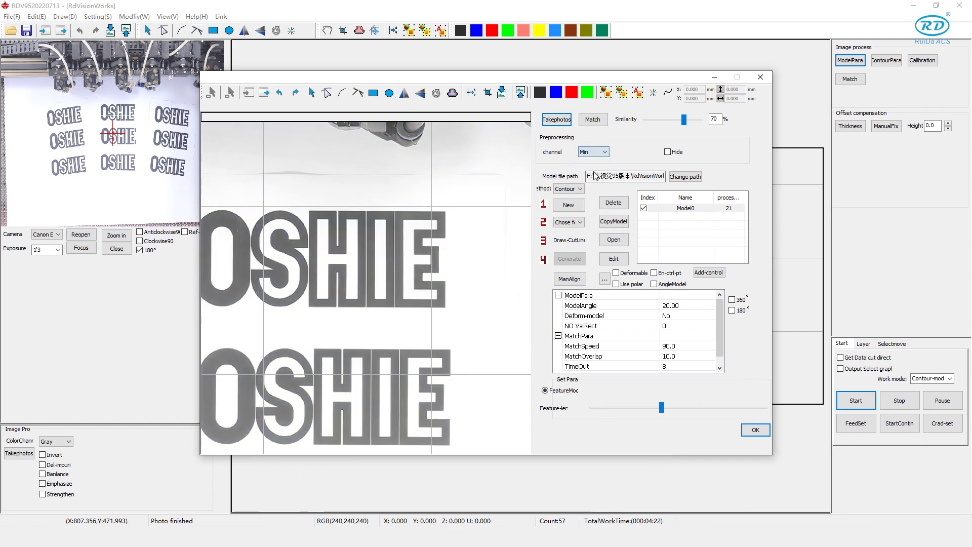
pyautogui.click(595, 153)
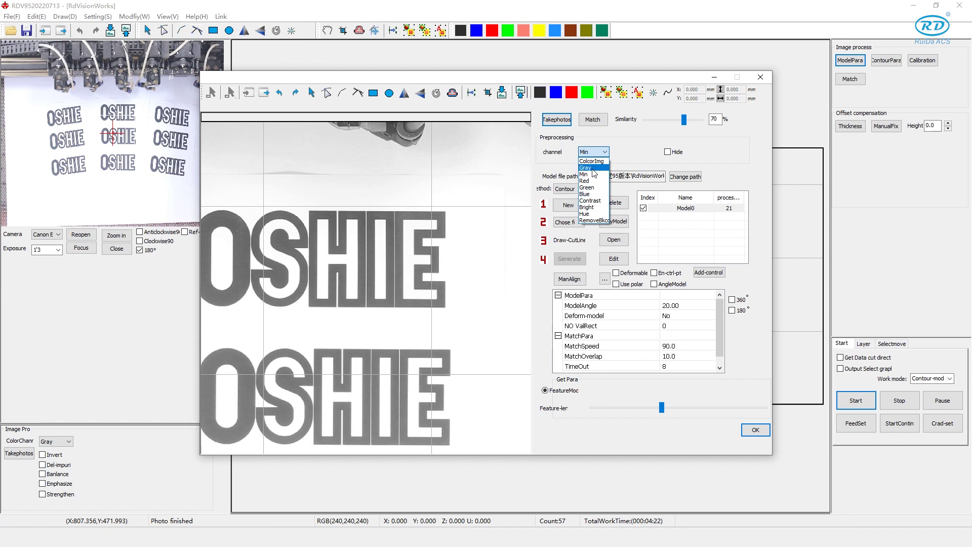
pyautogui.click(592, 168)
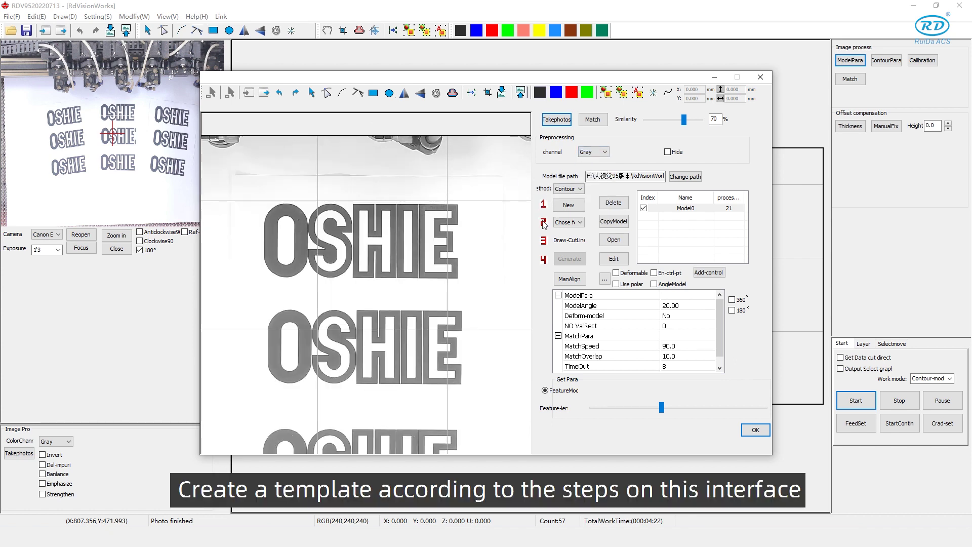
# Create a new Contour template named Model1, with features set to Chose fea.
pyautogui.click(574, 191)
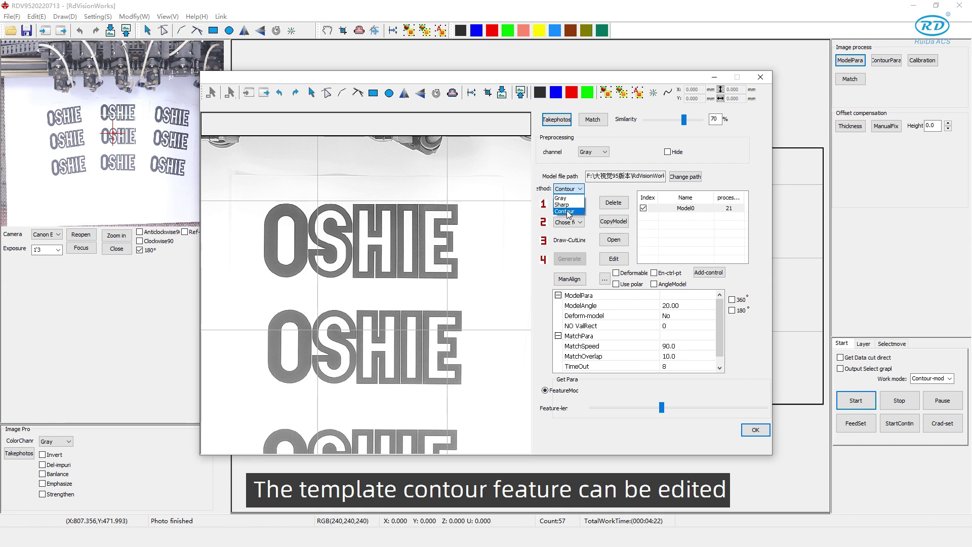
pyautogui.click(565, 211)
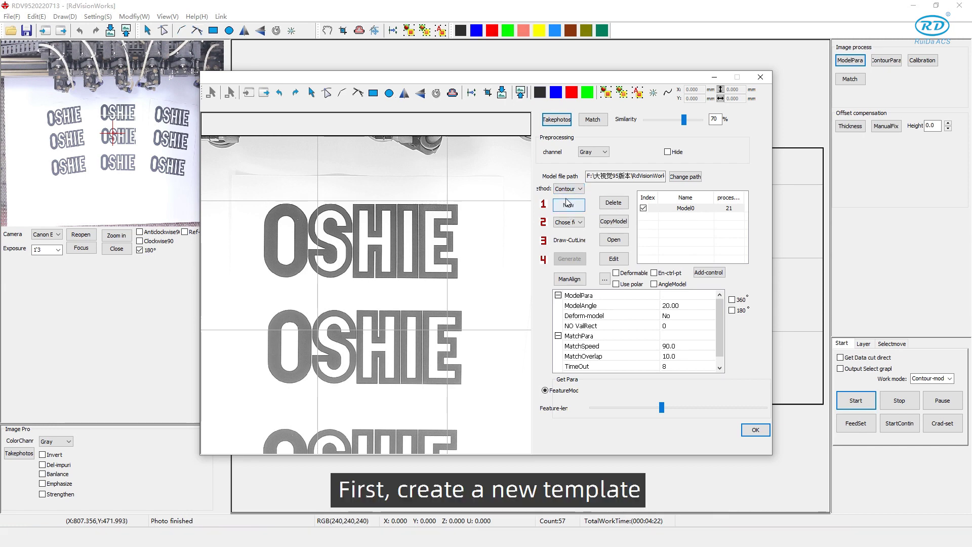
pyautogui.click(567, 207)
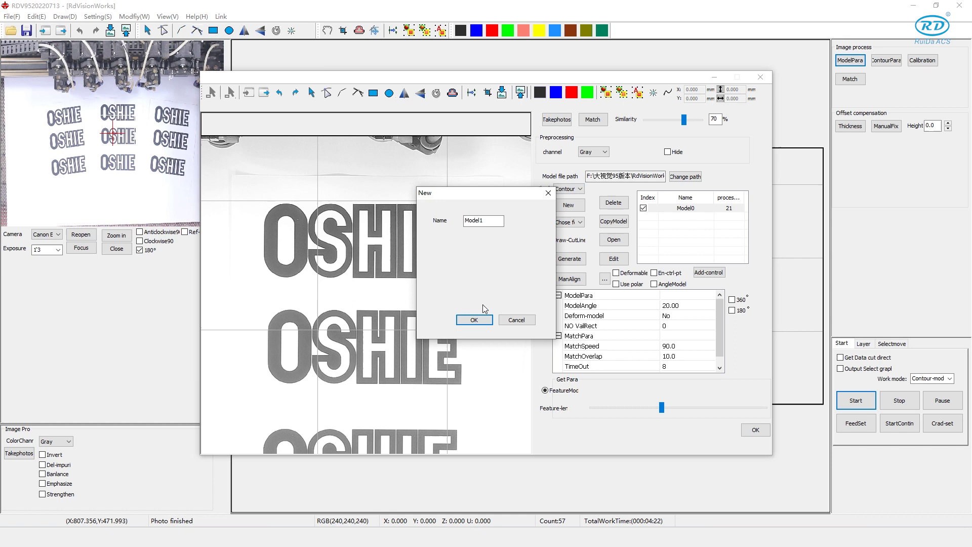
pyautogui.click(475, 320)
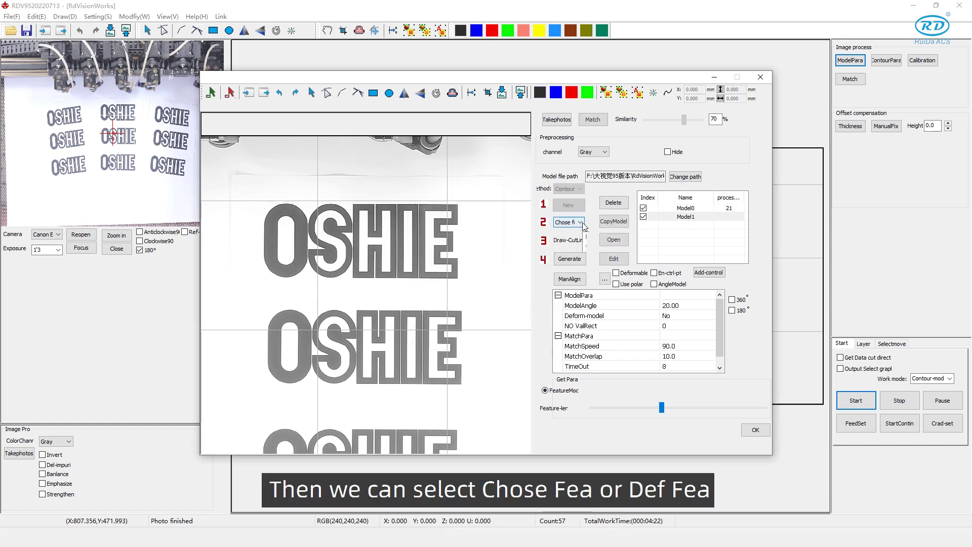
pyautogui.click(580, 222)
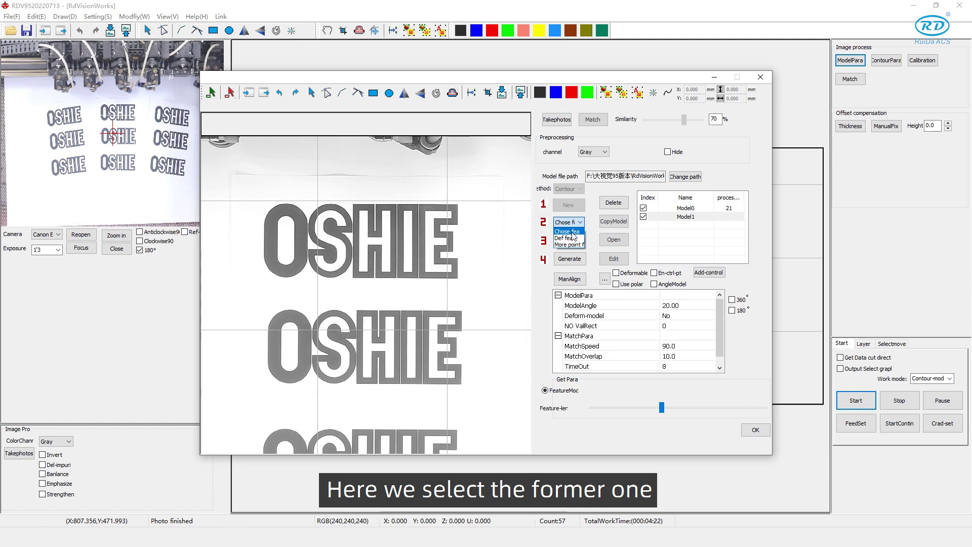
# Box the top OSHIE label on the photo to extract its contour features.
pyautogui.click(568, 231)
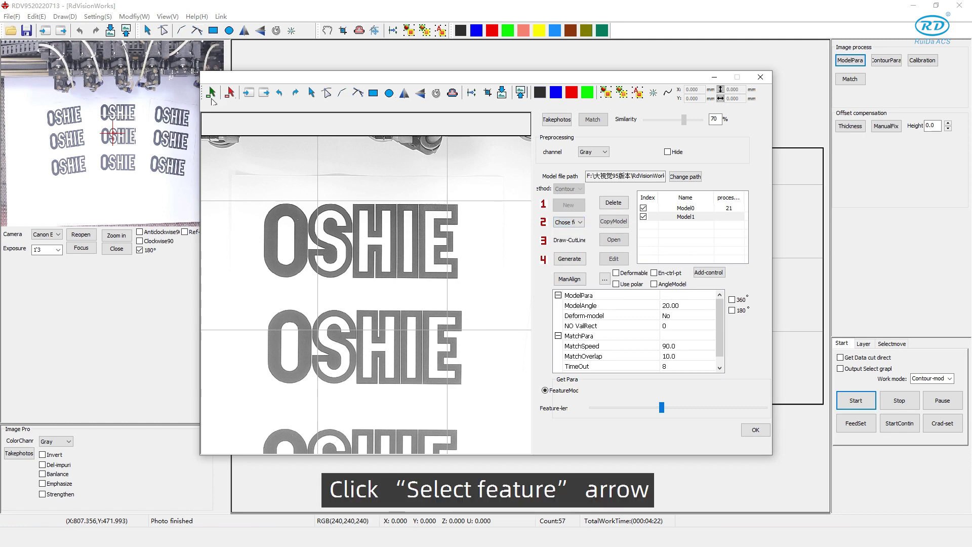
pyautogui.click(212, 95)
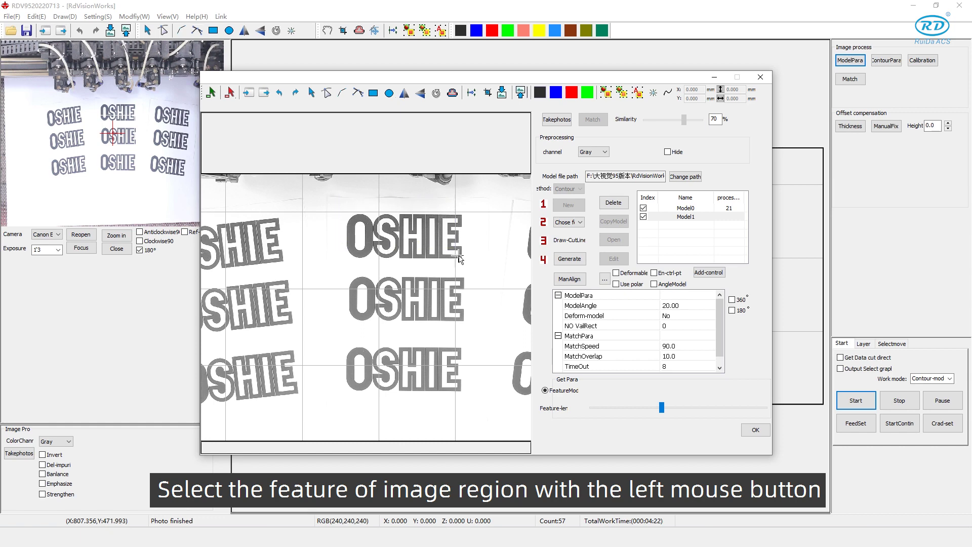
pyautogui.moveTo(473, 270); pyautogui.dragTo(472, 268)
pyautogui.scroll(5, 420, 212)
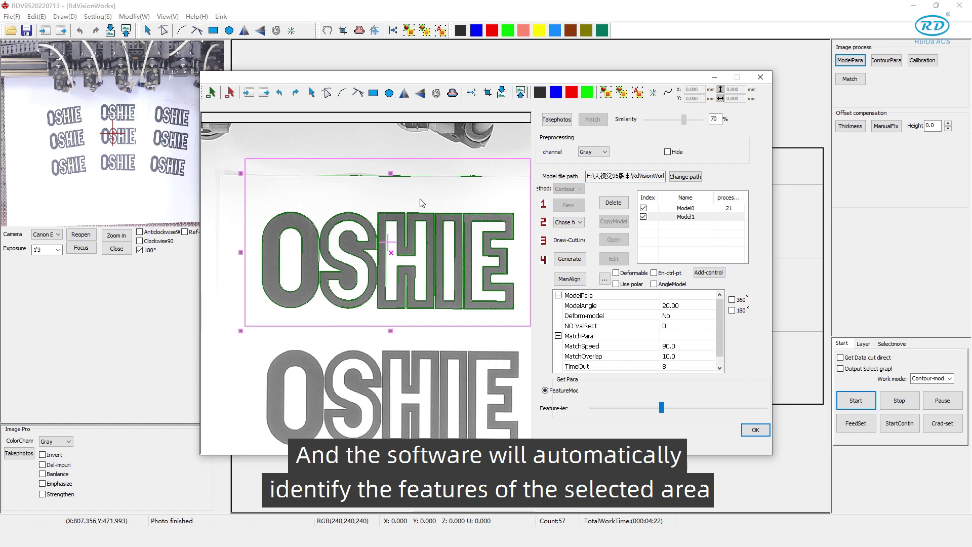
pyautogui.scroll(-1, 378, 207)
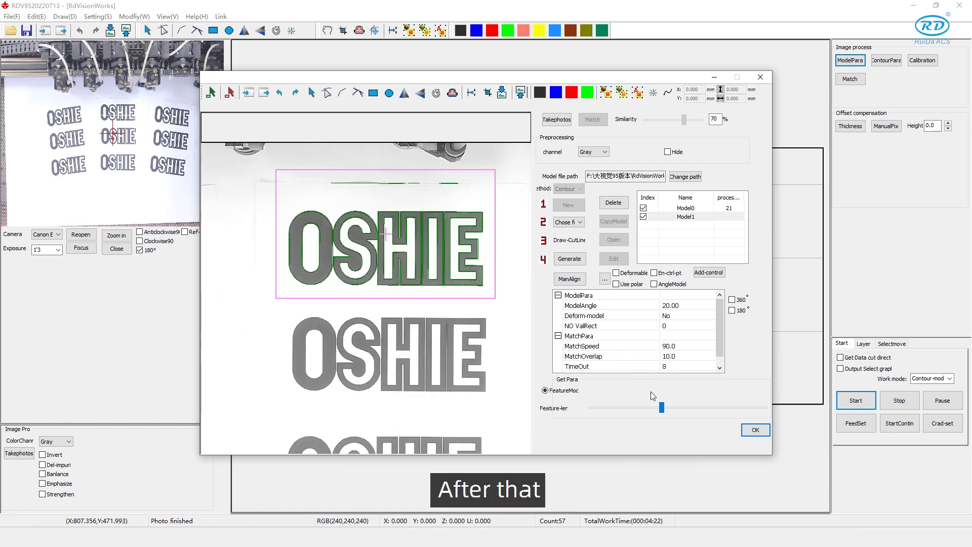
# Lower Feature-len to drop small contours and delete the stray line above the label.
pyautogui.moveTo(663, 408); pyautogui.dragTo(631, 411)
pyautogui.scroll(2, 420, 212)
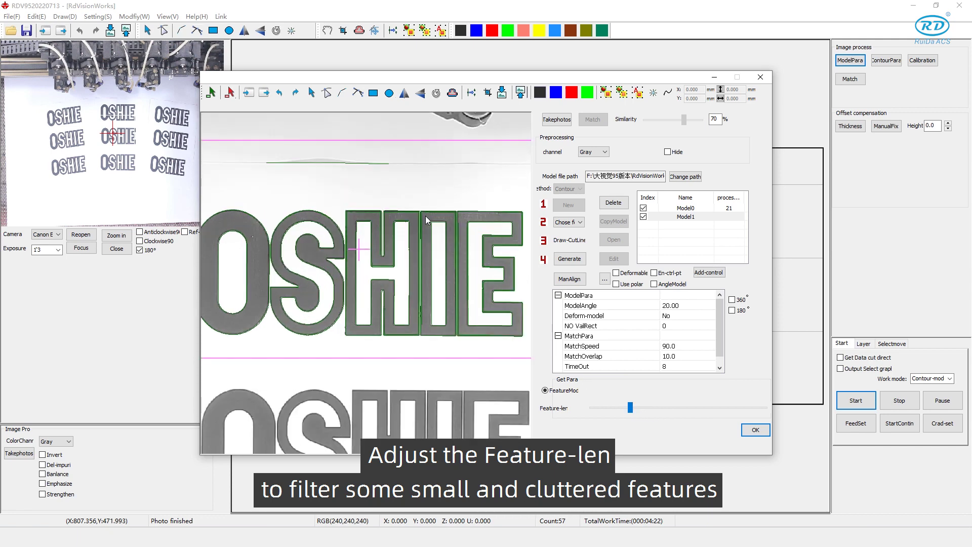
pyautogui.scroll(-1, 258, 263)
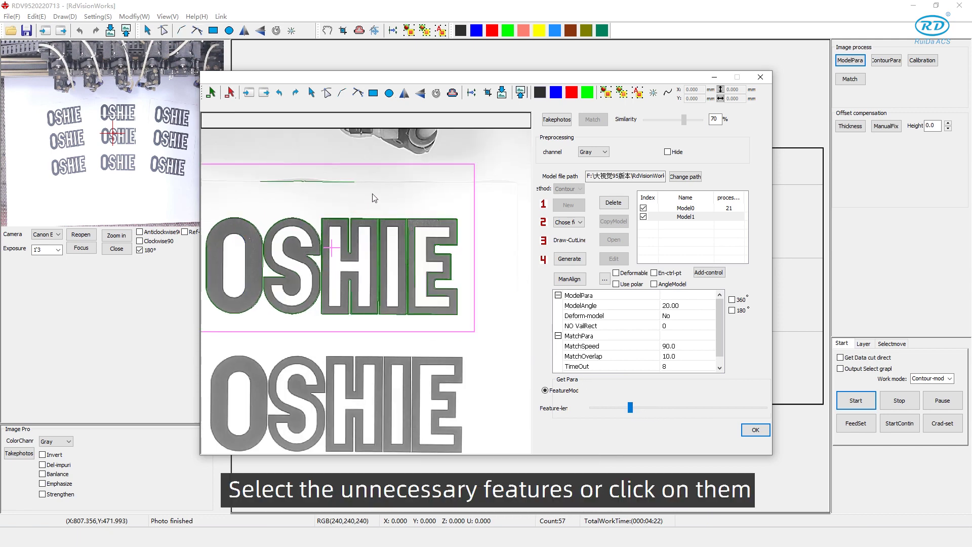
pyautogui.click(324, 179)
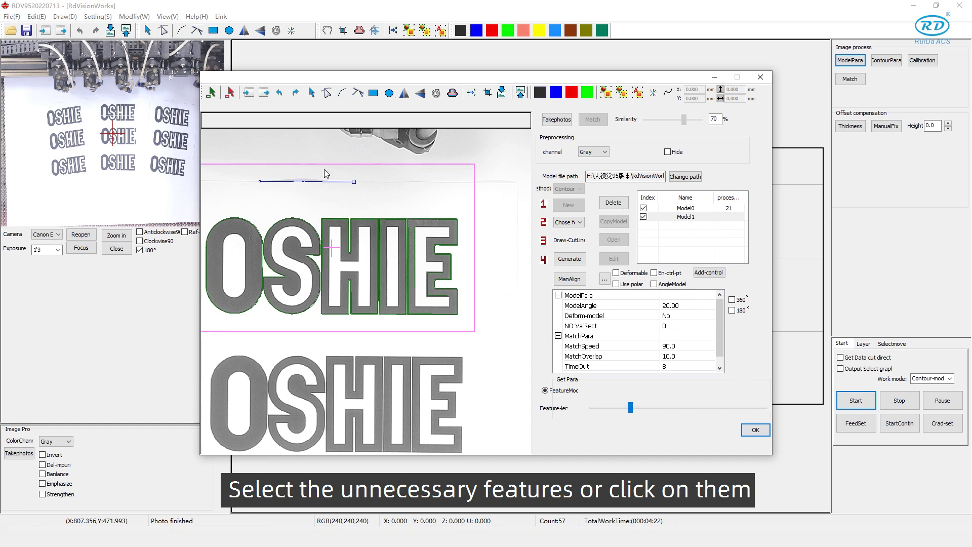
pyautogui.press('Delete')
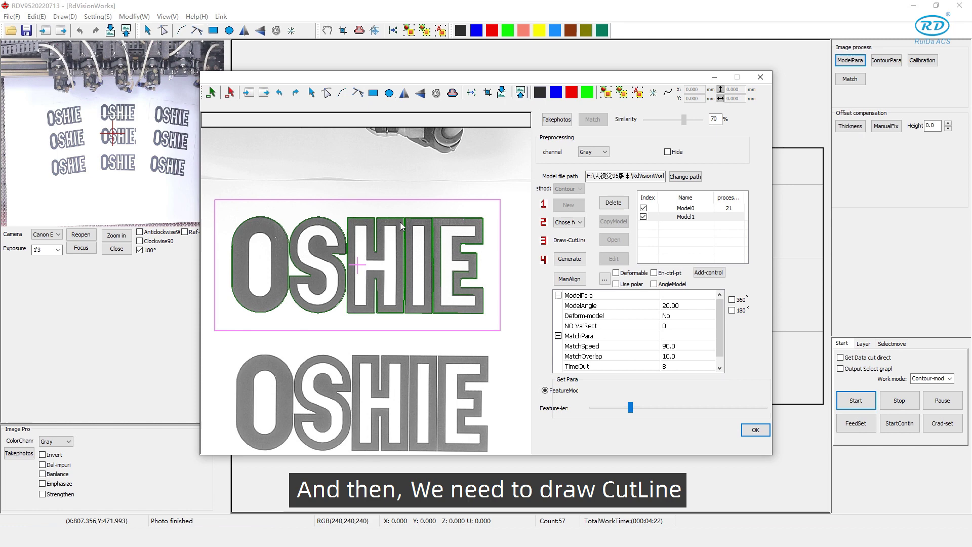
# Zoom out the image view and pick the Polygon Line tool for the cut line.
pyautogui.scroll(-1, 408, 190)
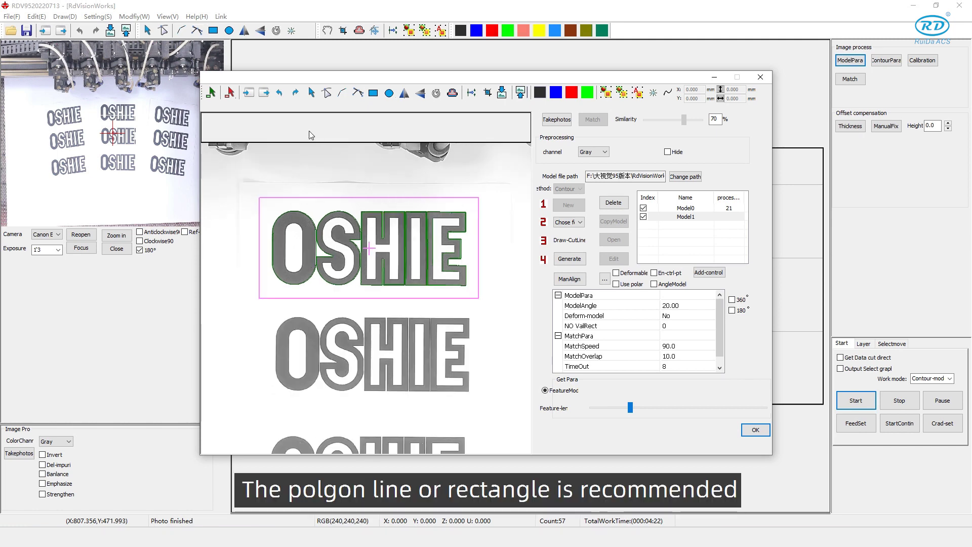
pyautogui.click(344, 94)
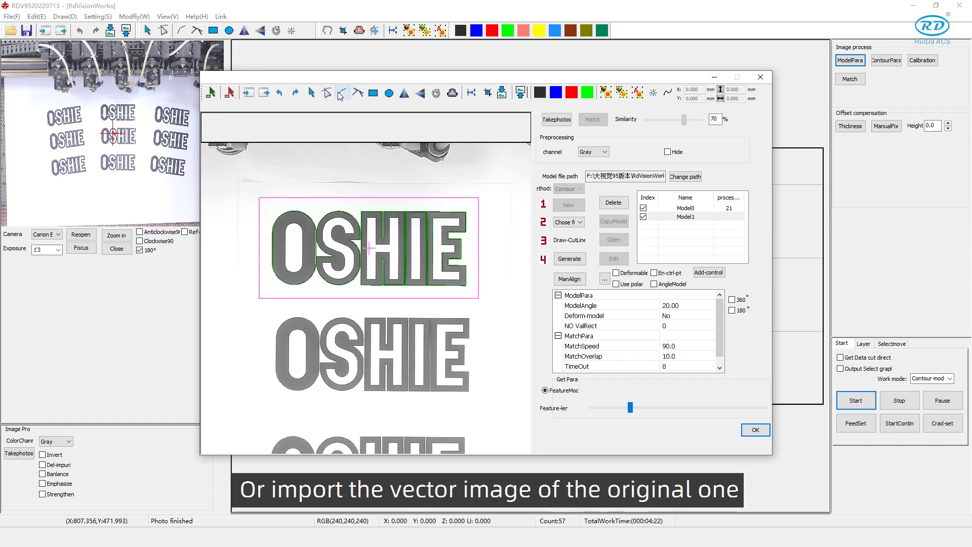
# Import the OSHIE .ai vector artwork from the desktop.
pyautogui.click(247, 95)
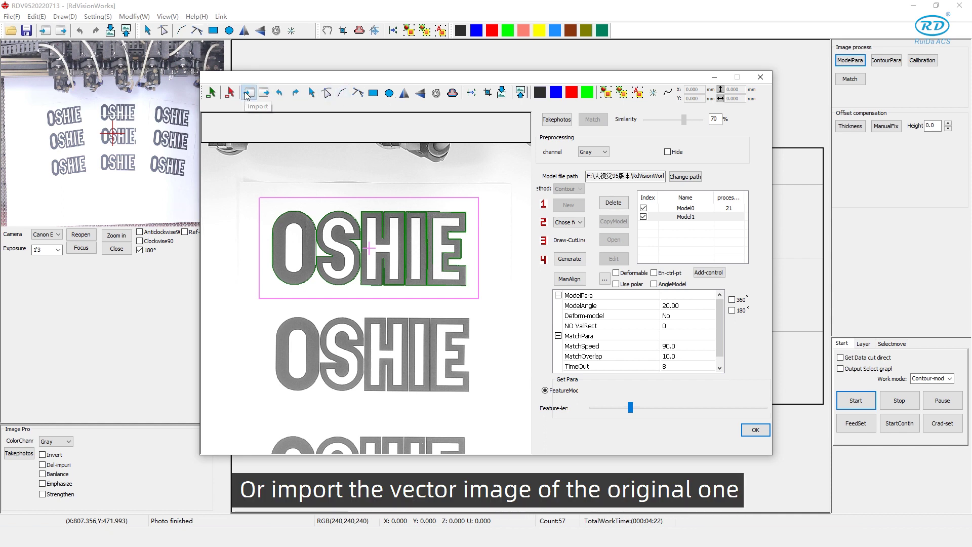
pyautogui.doubleClick(418, 253)
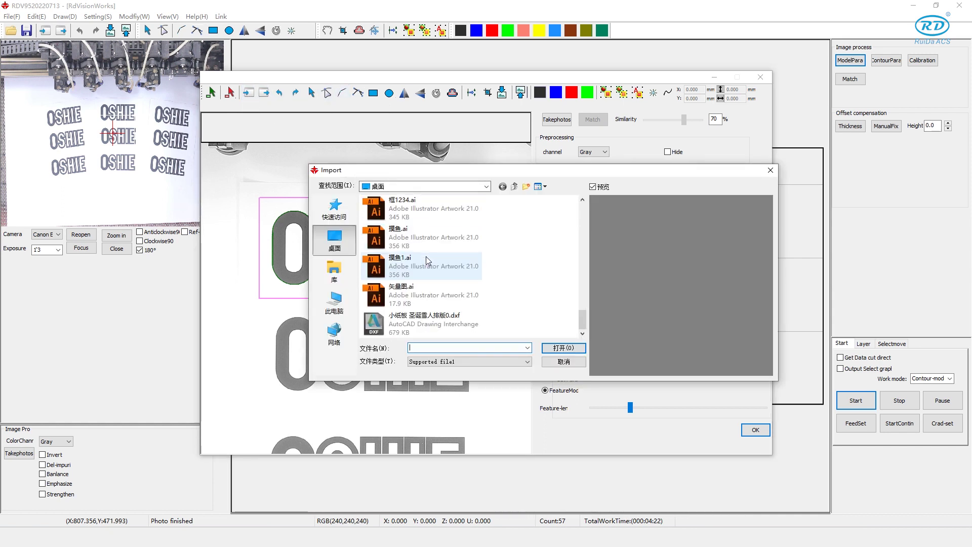
pyautogui.click(426, 256)
pyautogui.click(563, 347)
pyautogui.scroll(-3, 405, 238)
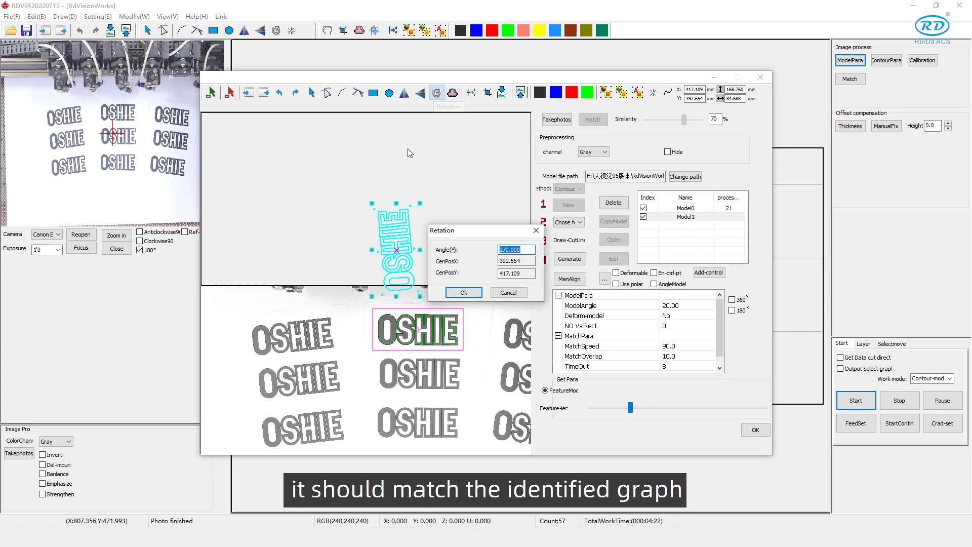
# Rotate the imported vector by 270° so it lies horizontal.
pyautogui.click(436, 93)
pyautogui.click(521, 249)
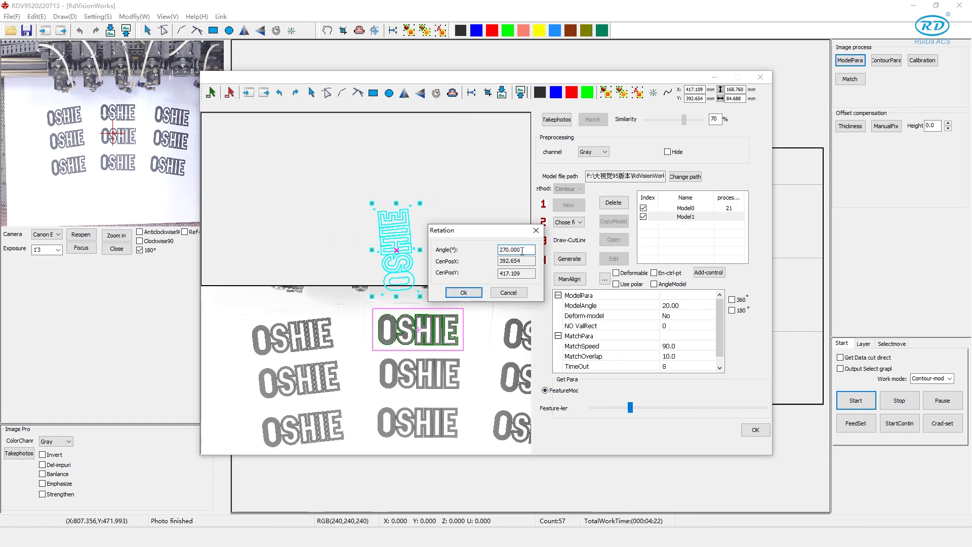
pyautogui.click(479, 295)
pyautogui.scroll(2, 463, 271)
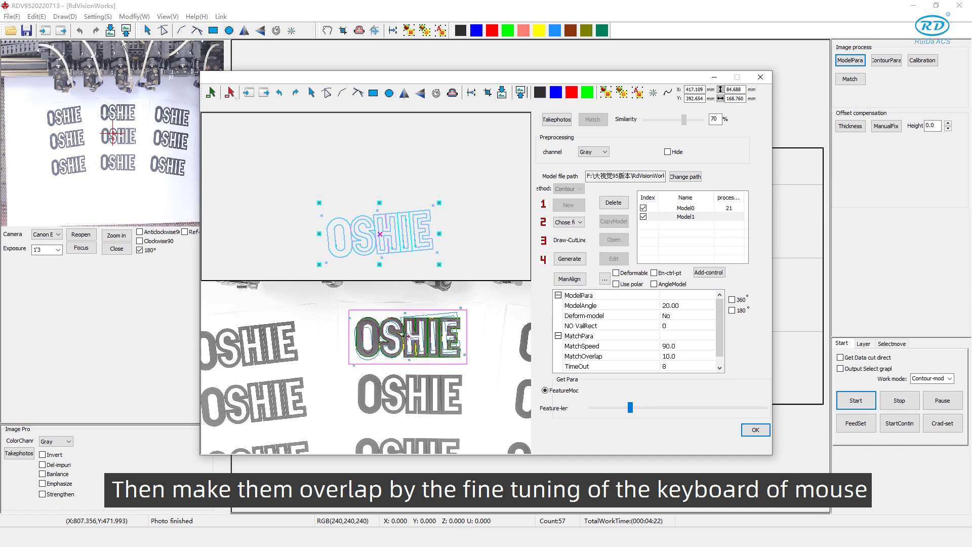
# Drag the OSHIE vector onto the top photographed label and nudge it with arrow keys until outlines overlap.
pyautogui.moveTo(385, 243); pyautogui.dragTo(411, 347)
pyautogui.scroll(3, 410, 347)
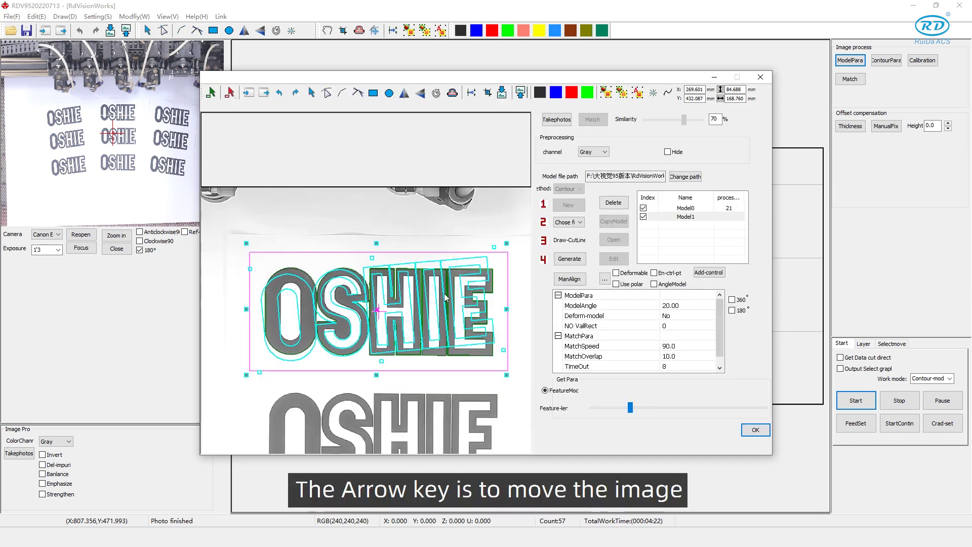
pyautogui.scroll(-5, 444, 297)
pyautogui.scroll(-4, 444, 293)
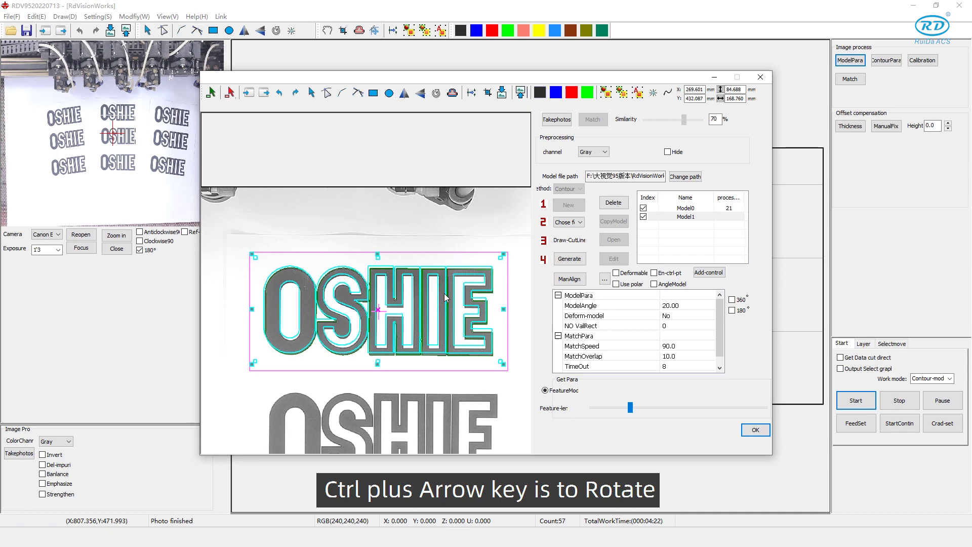
pyautogui.scroll(4, 445, 293)
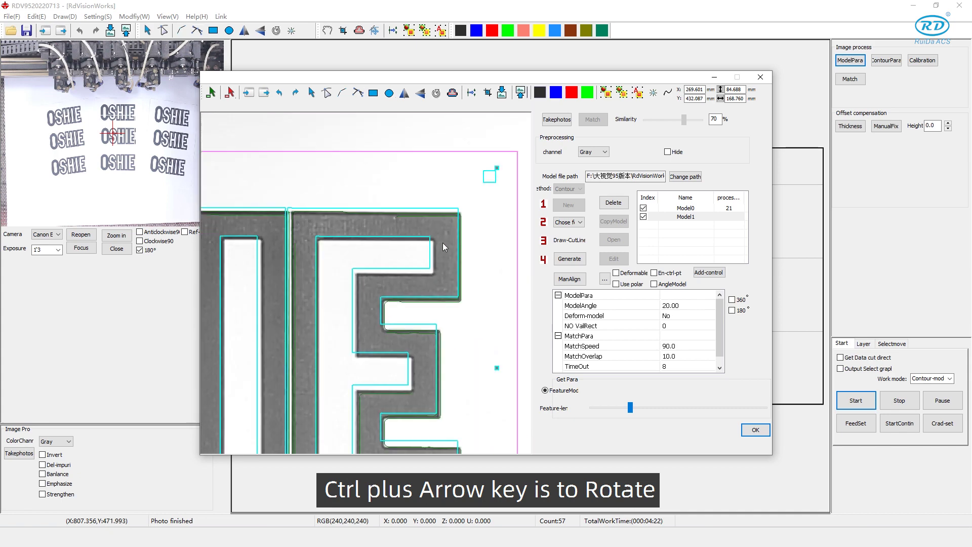
pyautogui.press('Down')
pyautogui.press('Down')
pyautogui.press('Right')
pyautogui.press('Right')
pyautogui.press('Right')
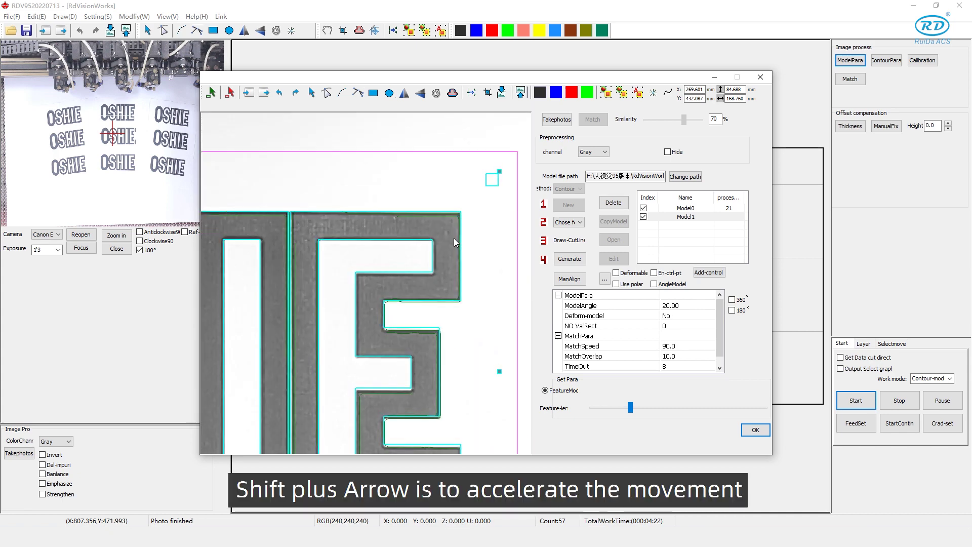
pyautogui.press('Right')
pyautogui.press('Right')
pyautogui.press('Right')
pyautogui.press('Down')
pyautogui.press('Down')
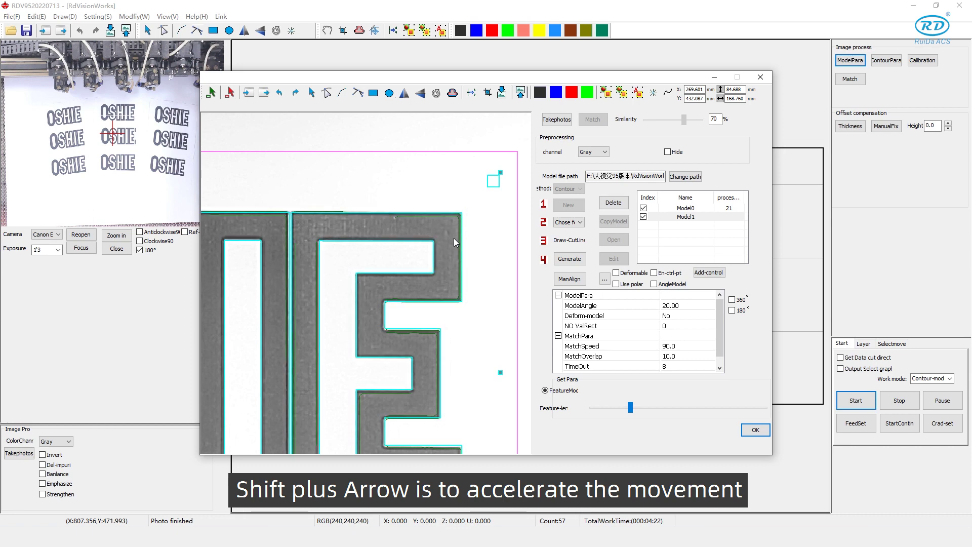
pyautogui.scroll(-4, 453, 238)
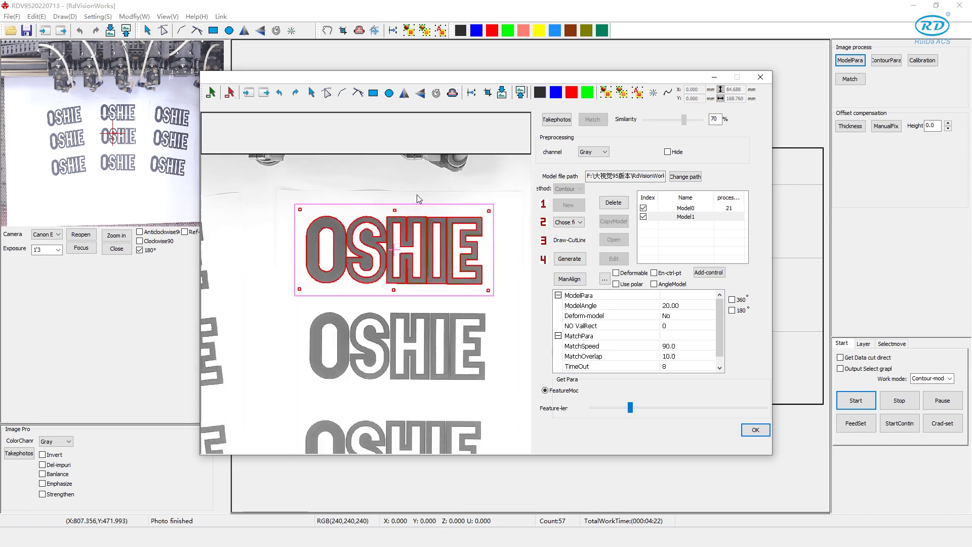
pyautogui.scroll(1, 417, 195)
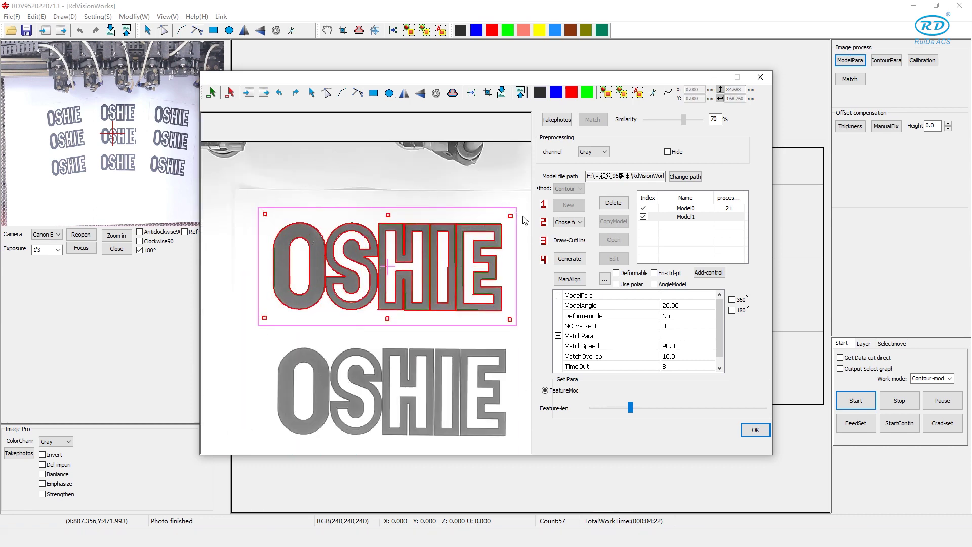
# Generate the contour template, mark the whole photo as search region, and run Match.
pyautogui.click(581, 260)
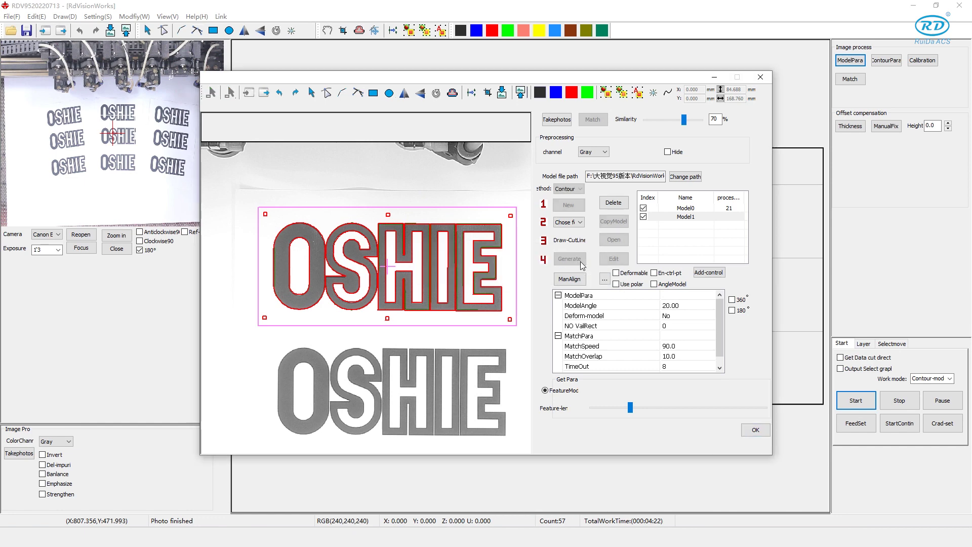
pyautogui.scroll(-5, 440, 217)
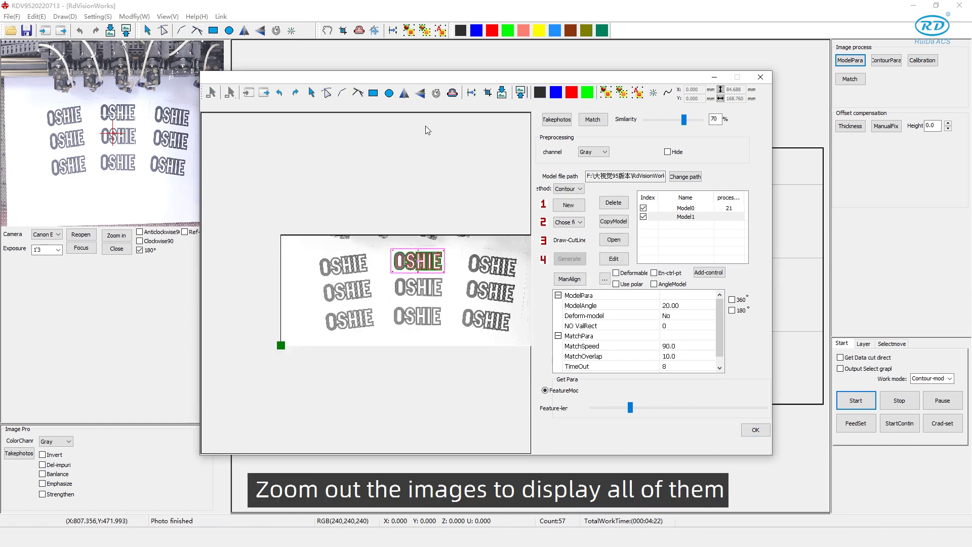
pyautogui.click(486, 92)
pyautogui.scroll(-1, 319, 215)
pyautogui.moveTo(295, 202); pyautogui.dragTo(451, 297)
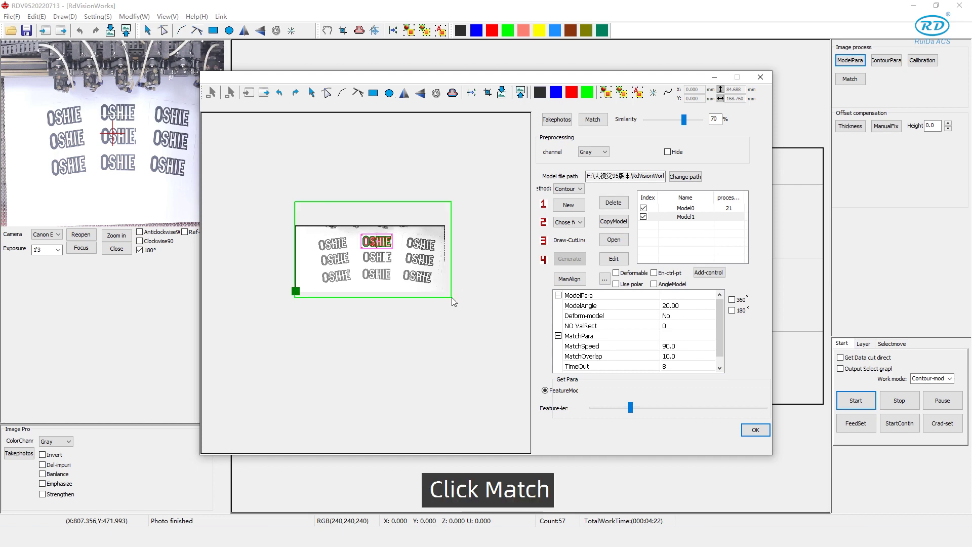
pyautogui.click(592, 119)
# Drag the Similarity slider down to 58%.
pyautogui.scroll(2, 385, 249)
pyautogui.scroll(1, 384, 250)
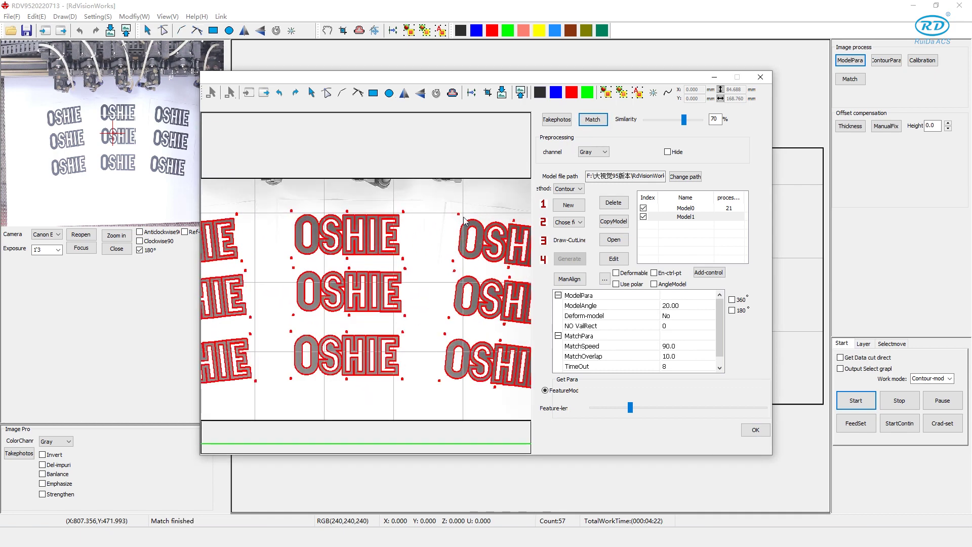
pyautogui.moveTo(683, 120)
pyautogui.mouseDown()
pyautogui.moveTo(675, 120)
pyautogui.moveTo(691, 120)
pyautogui.mouseUp()
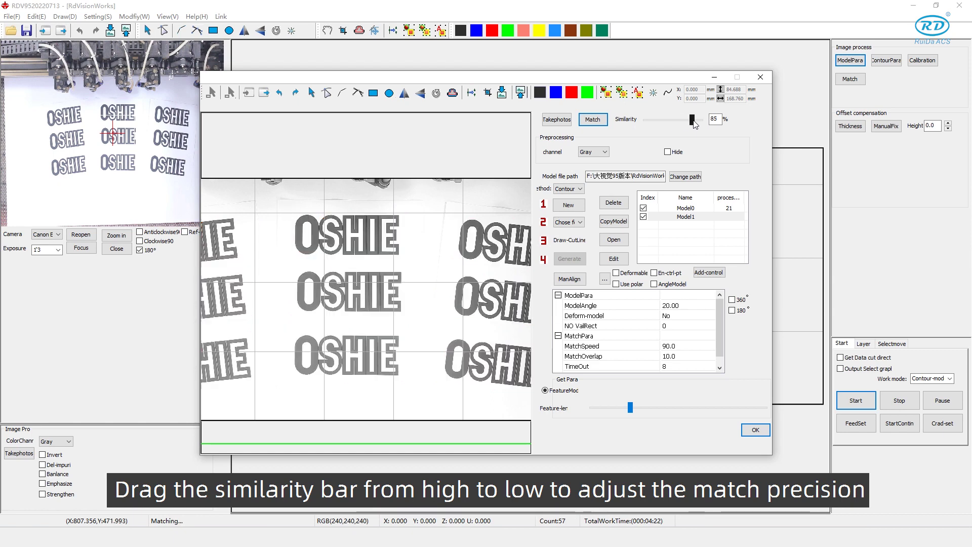
pyautogui.scroll(-2, 470, 208)
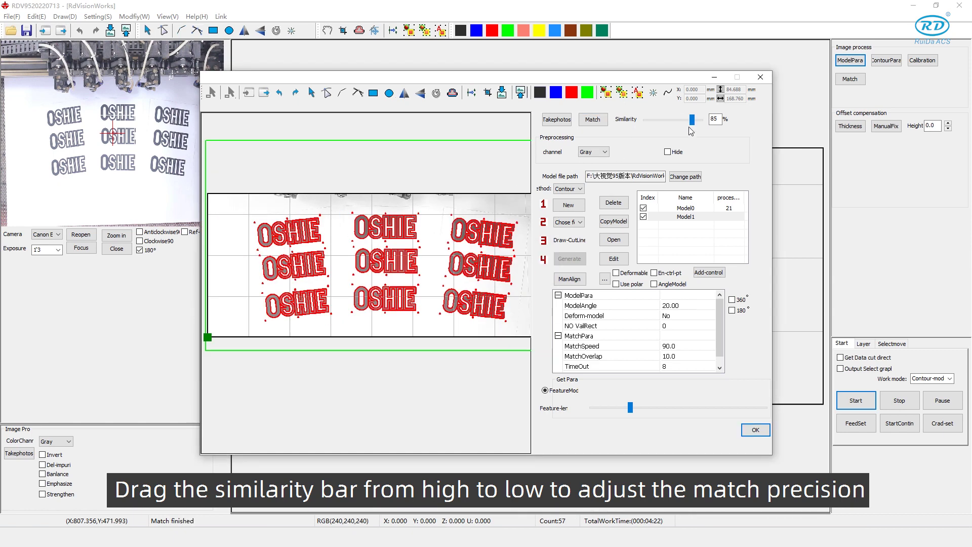
pyautogui.moveTo(690, 120); pyautogui.dragTo(677, 120)
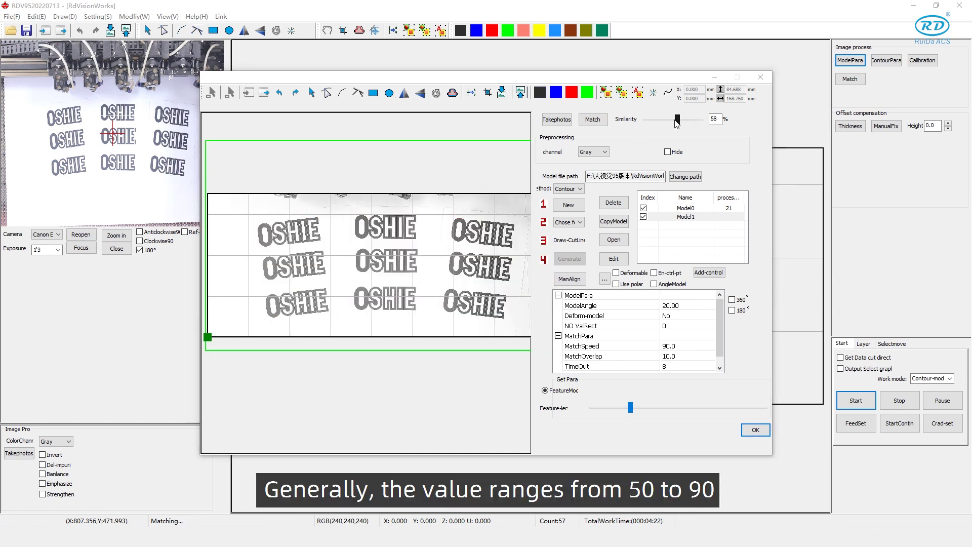
pyautogui.scroll(1, 480, 204)
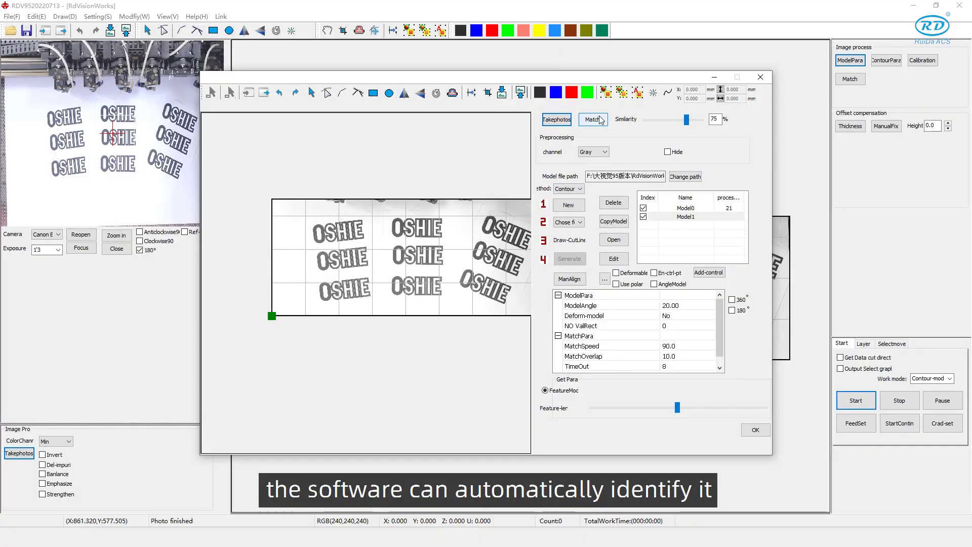
# Run Match at 75% similarity on the new photo, finding the six straight labels.
pyautogui.click(601, 119)
pyautogui.scroll(-2, 376, 271)
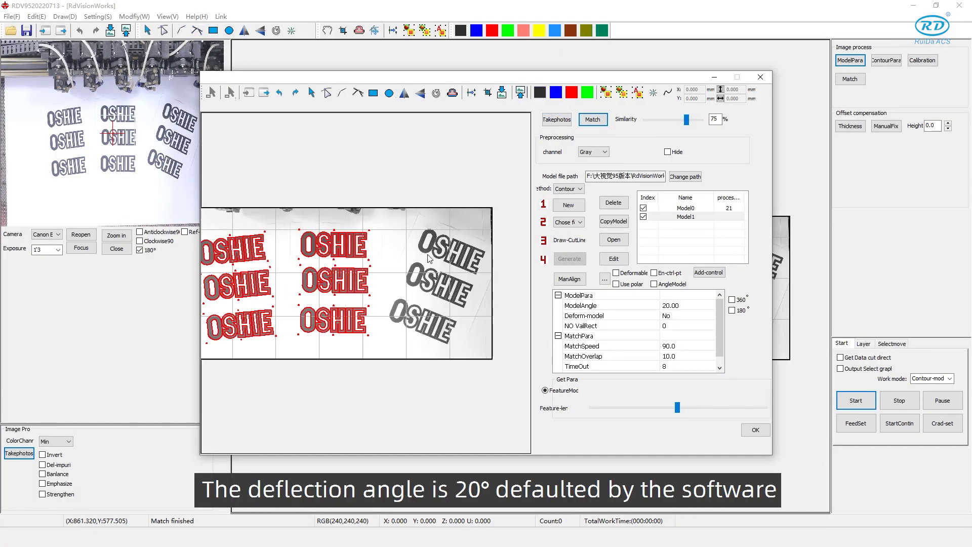
pyautogui.scroll(1, 376, 270)
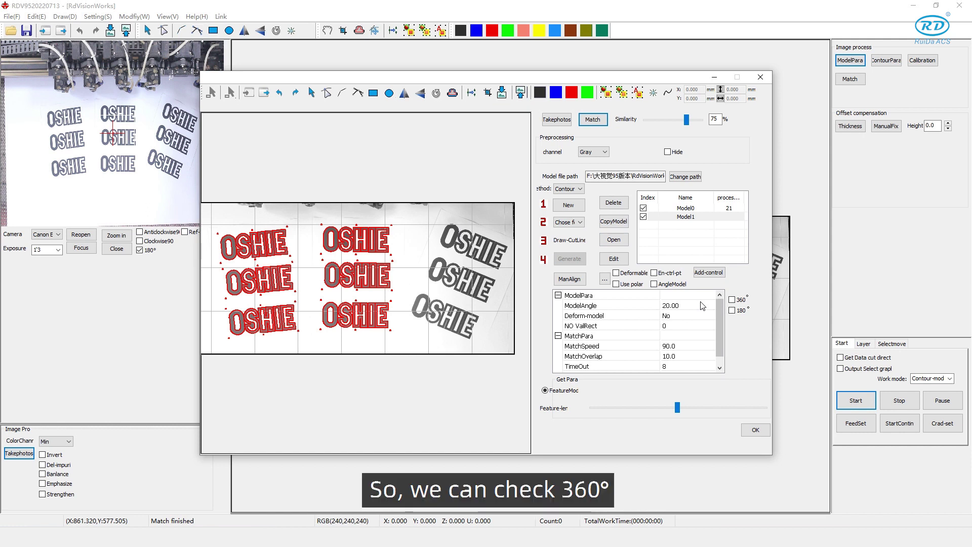
# Enable 360° angle search and rematch so the three tilted labels are found too.
pyautogui.click(736, 302)
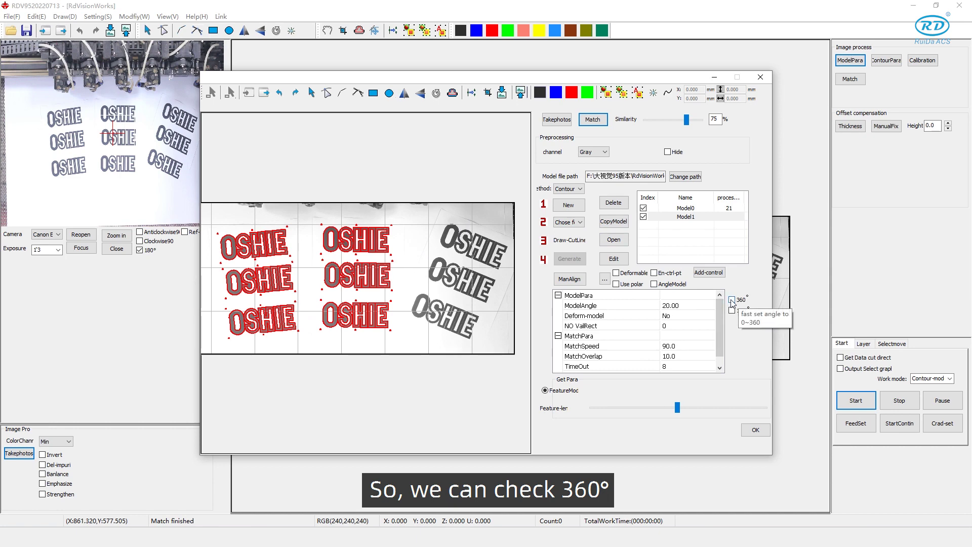
pyautogui.rightClick(458, 257)
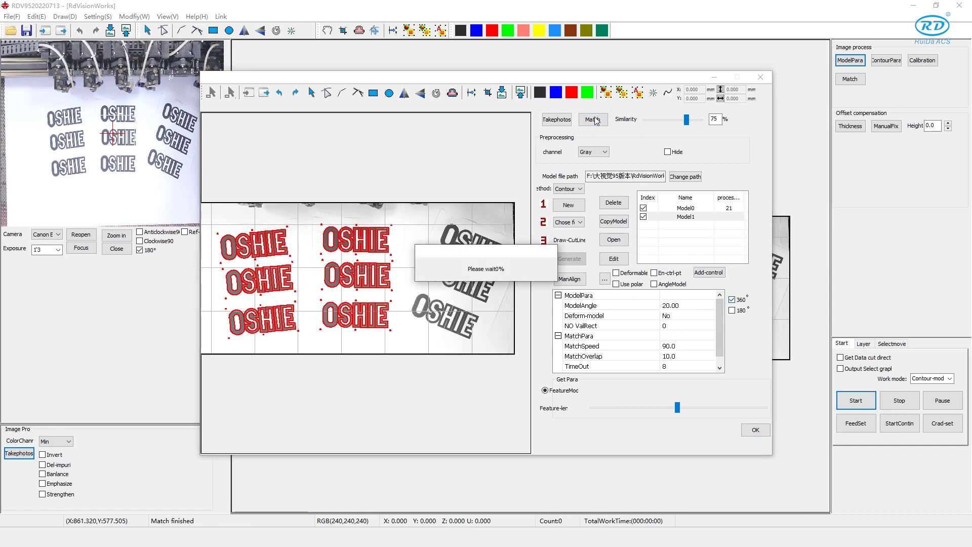
pyautogui.click(484, 268)
pyautogui.scroll(2, 490, 248)
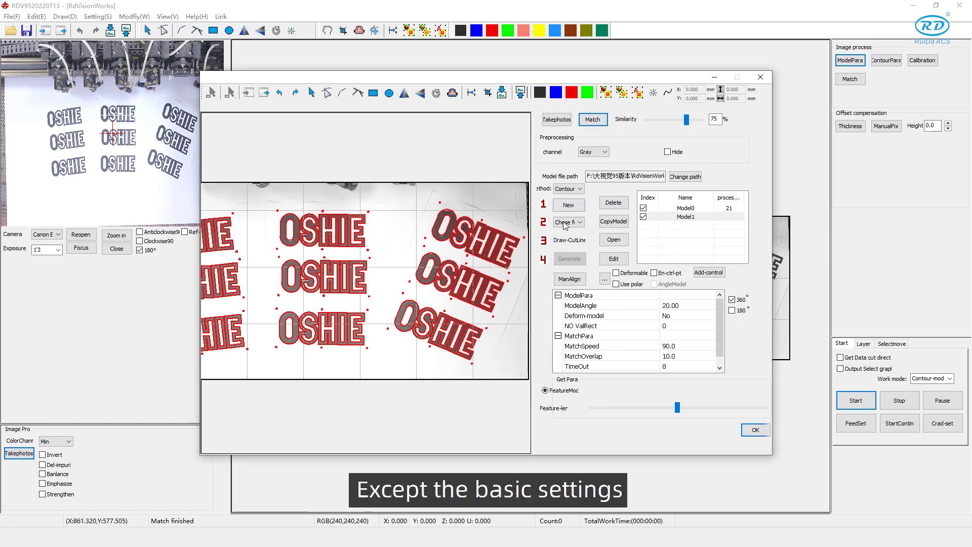